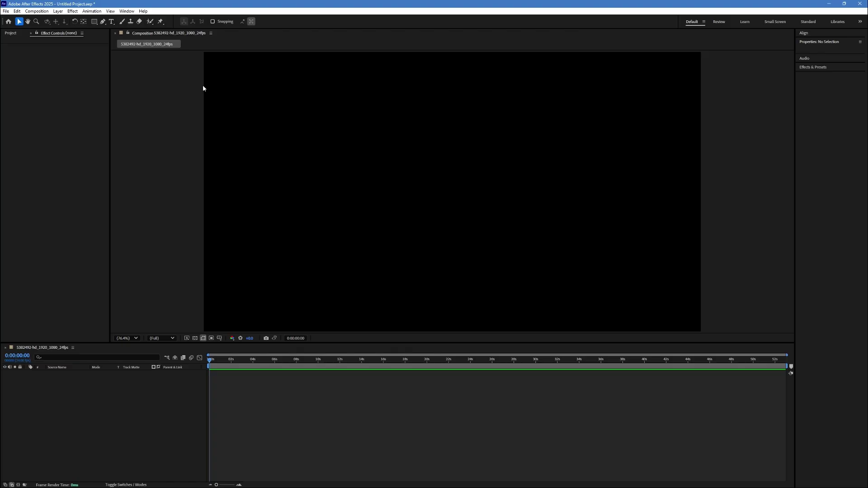
Select the Type tool to start writing text in the empty 1920x1080 composition
click(112, 21)
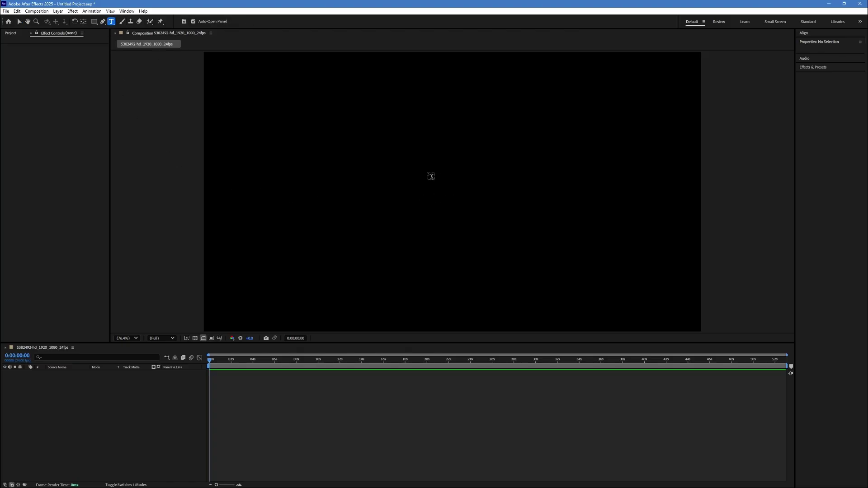
Create a text layer holding the pasted row of years starting with 1990
click(427, 187)
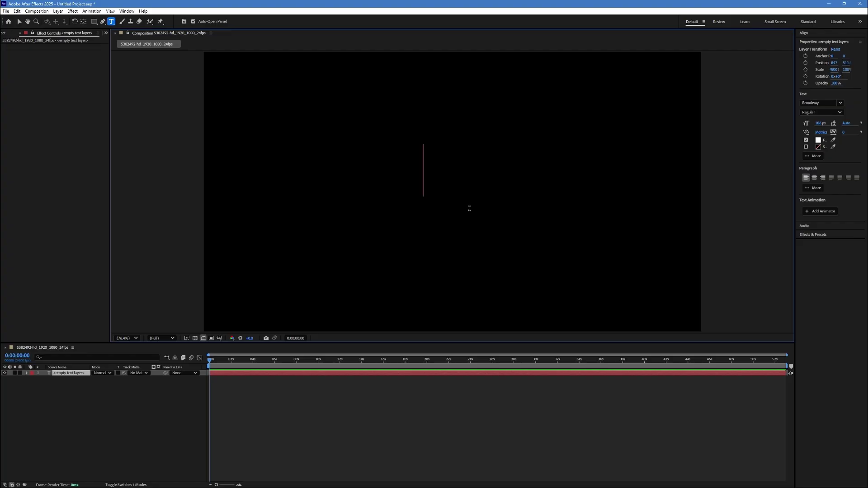
key(ctrl+v)
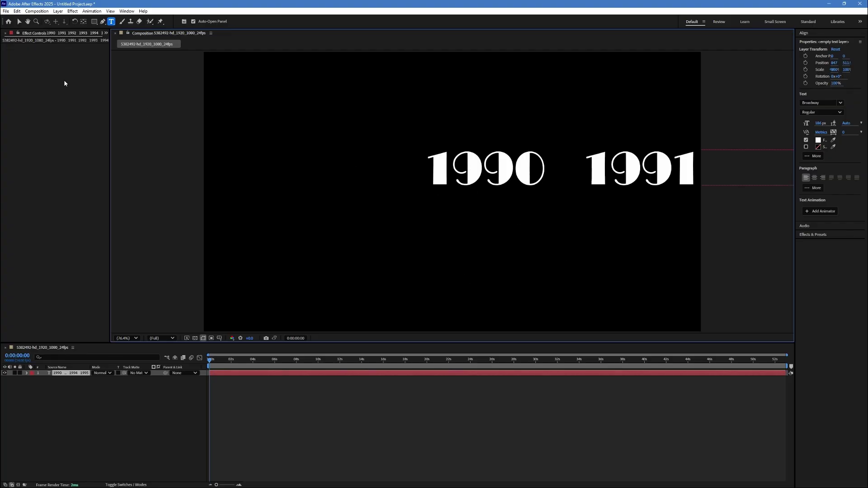
click(19, 20)
Shift the row of years left and shrink the font size to about 150 px
drag(503, 175, 469, 171)
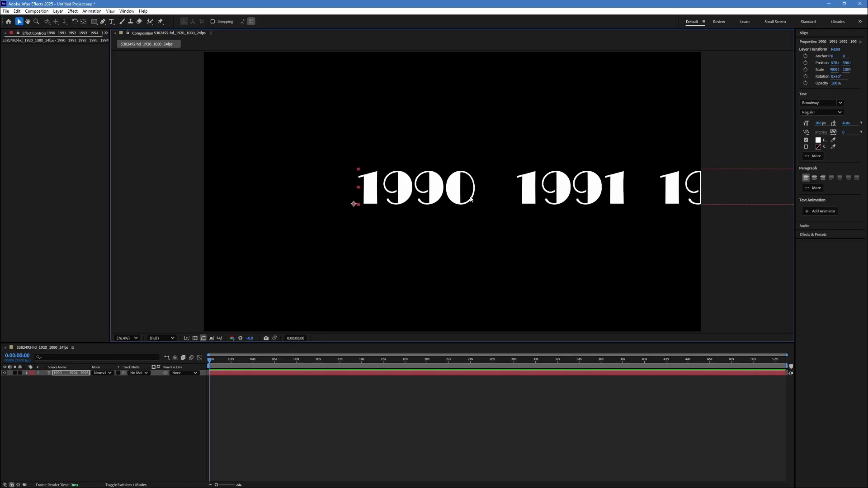
drag(467, 202, 573, 193)
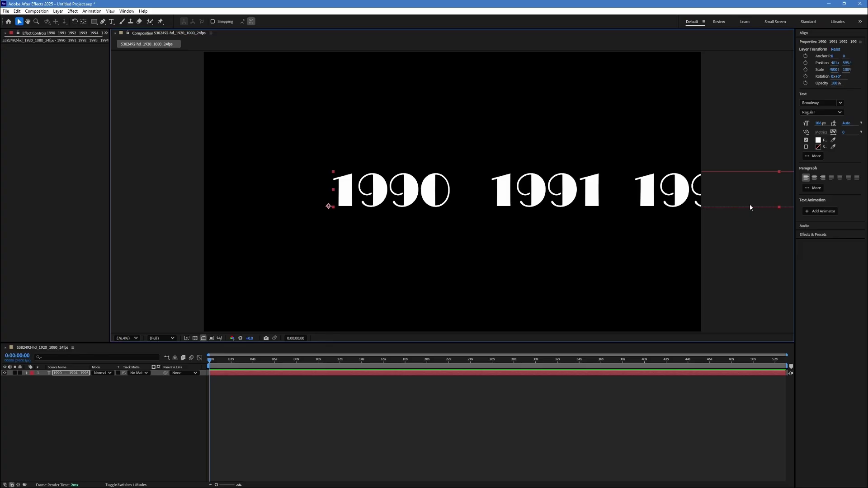
mouse_move(820, 126)
mouse_down()
mouse_move(802, 128)
mouse_move(823, 127)
mouse_up()
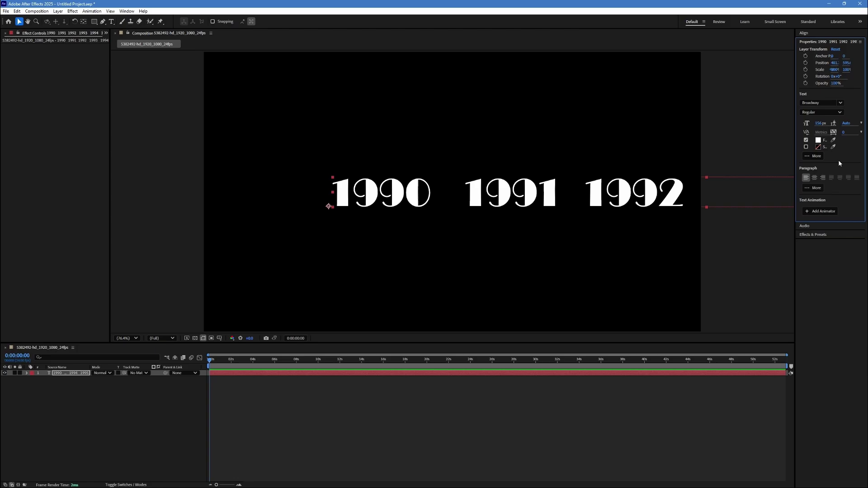
Use the Align panel to centre the years horizontally to the composition
click(804, 32)
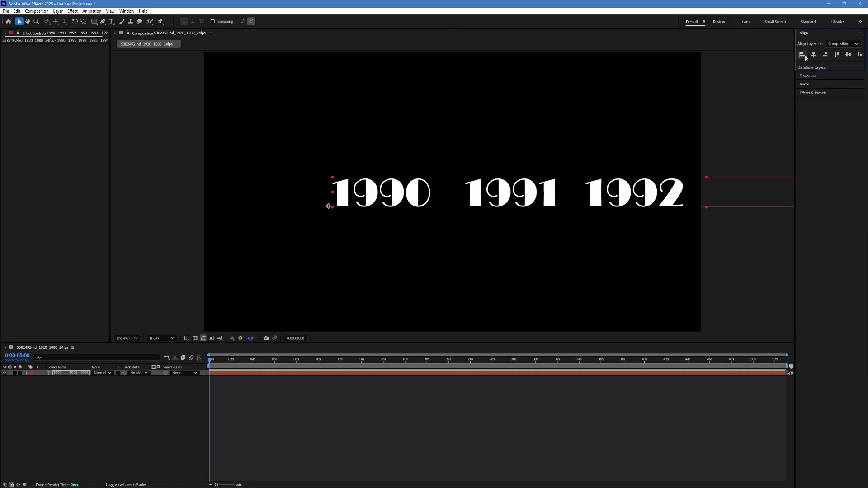
click(126, 11)
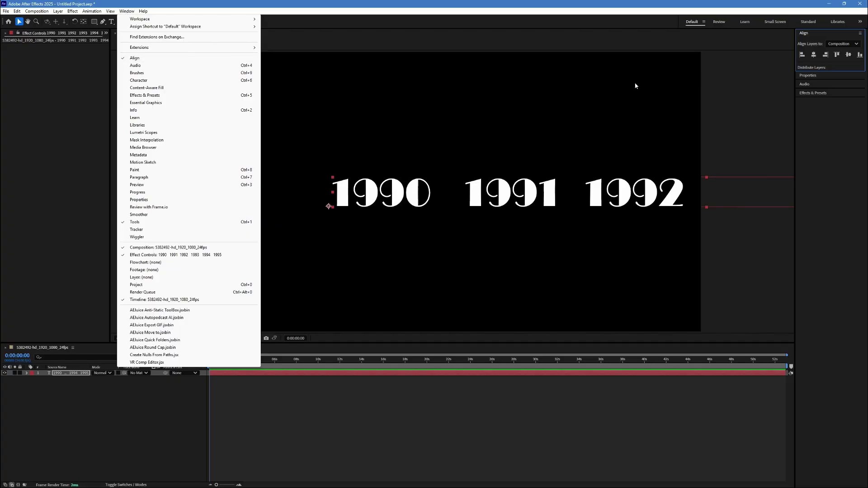
click(817, 77)
click(815, 55)
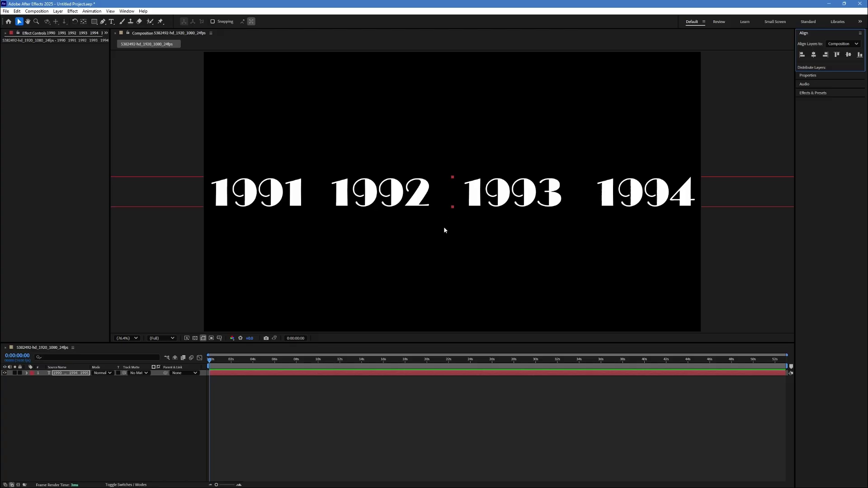
Scrub the years layer's Position X rightward until 1990 sits mid-frame
click(202, 413)
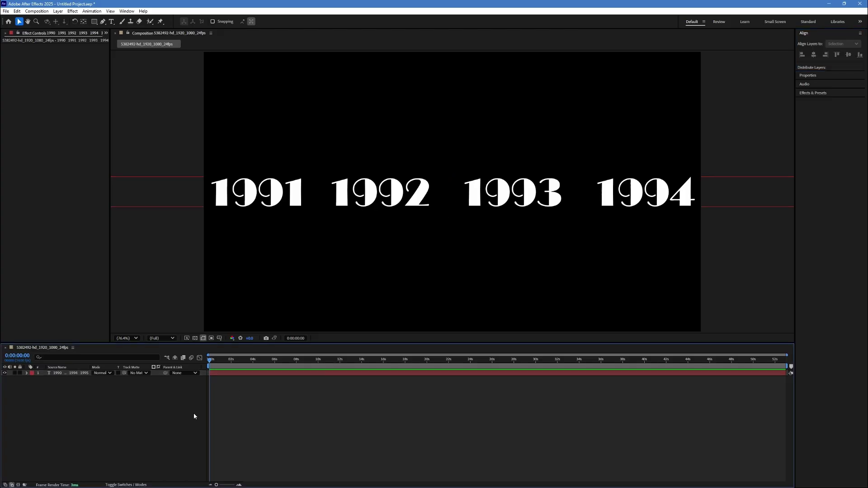
click(75, 374)
key(p)
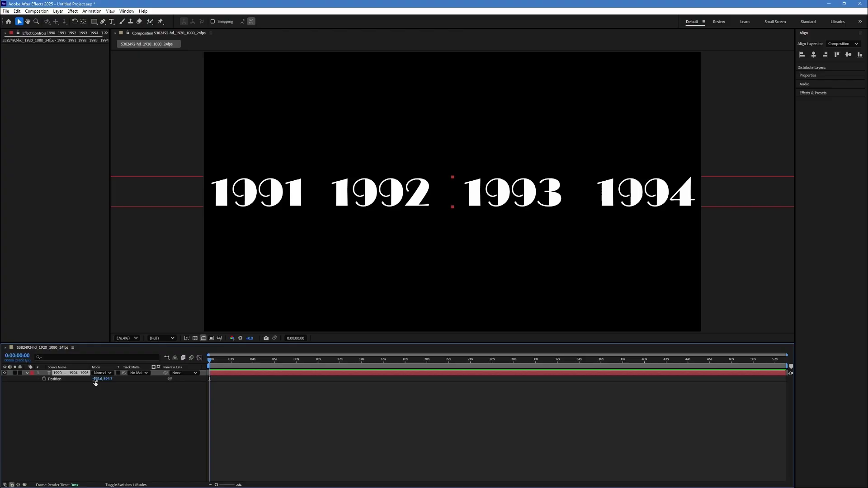
mouse_move(95, 379)
mouse_down()
mouse_move(136, 380)
mouse_move(100, 379)
mouse_up()
drag(502, 382, 505, 381)
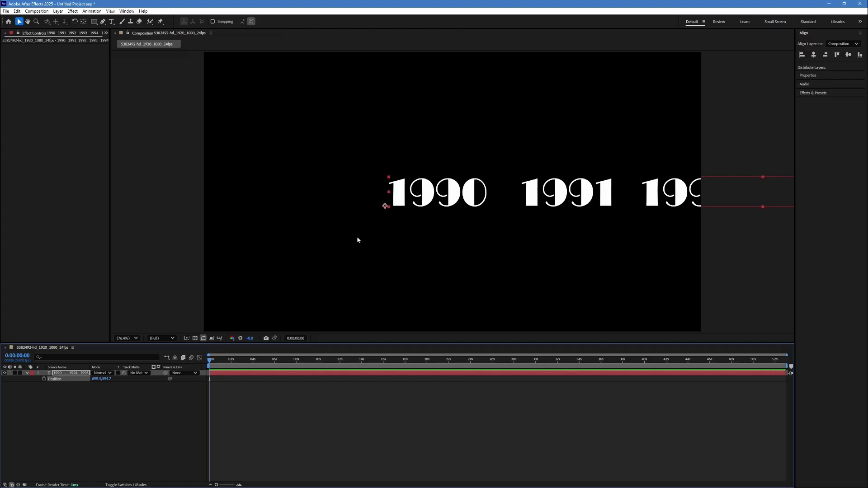
click(48, 387)
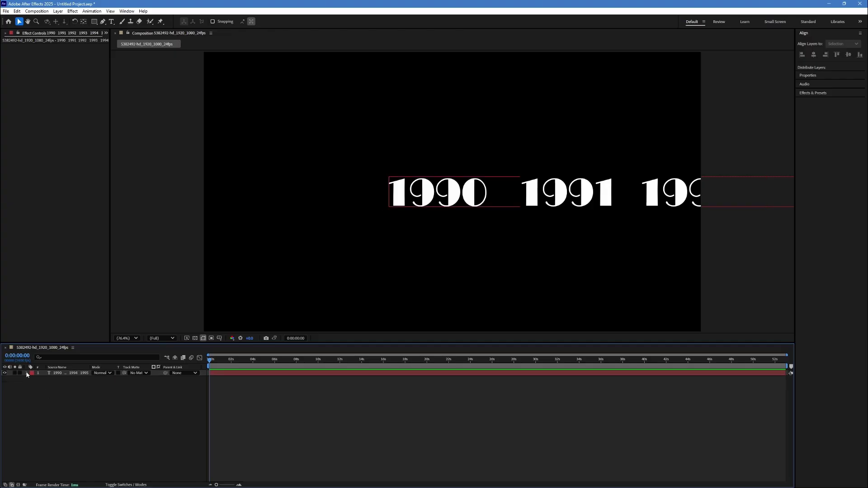
Draw a rectangle over 1990 with fill set to None and a linear gradient stroke
click(94, 22)
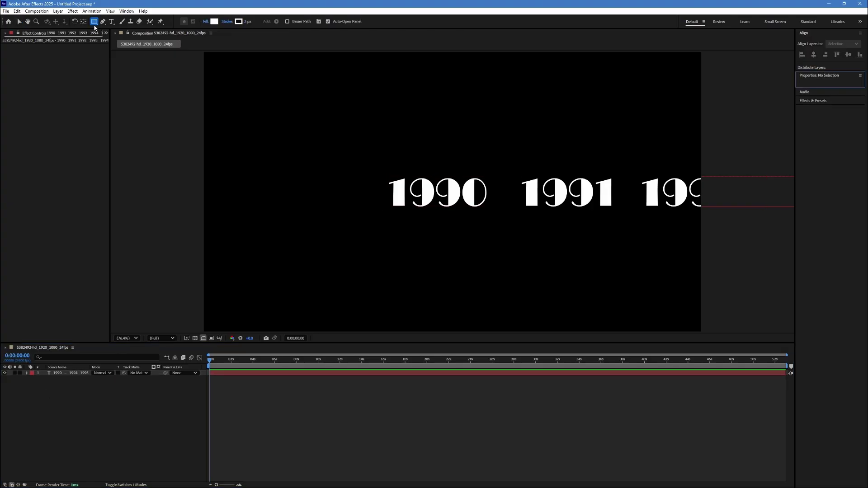
drag(359, 145, 521, 258)
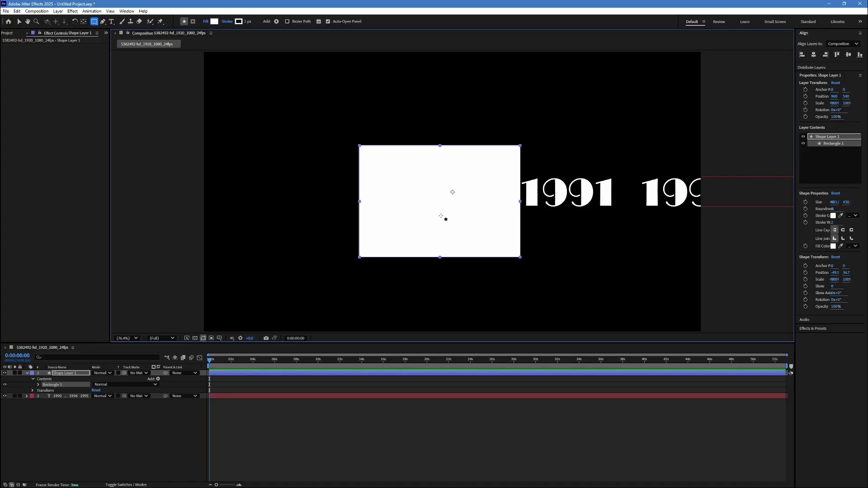
alt+click(216, 23)
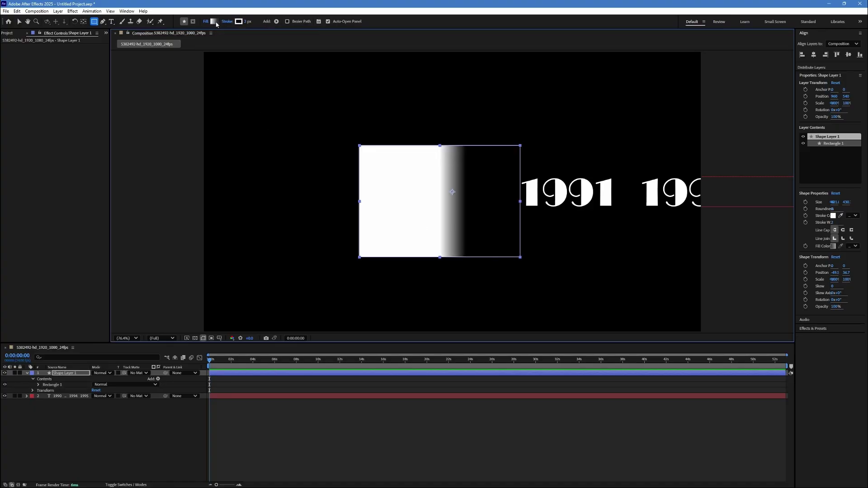
alt+click(215, 22)
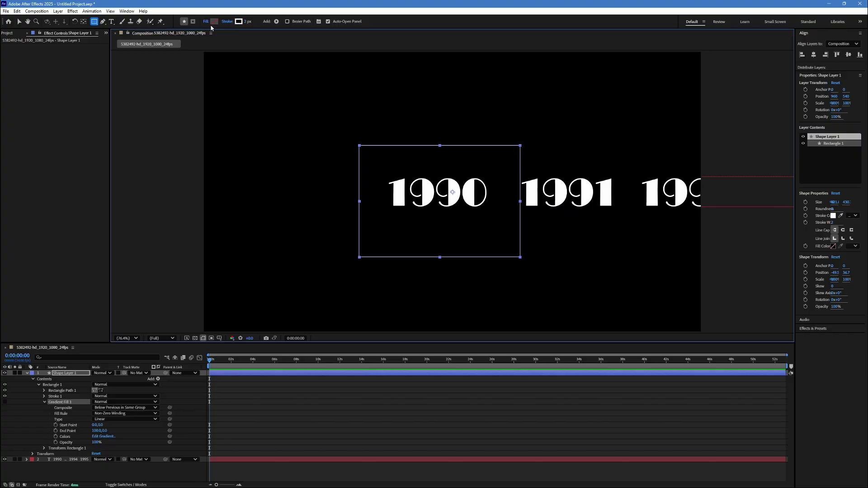
alt+click(239, 22)
alt+click(239, 22)
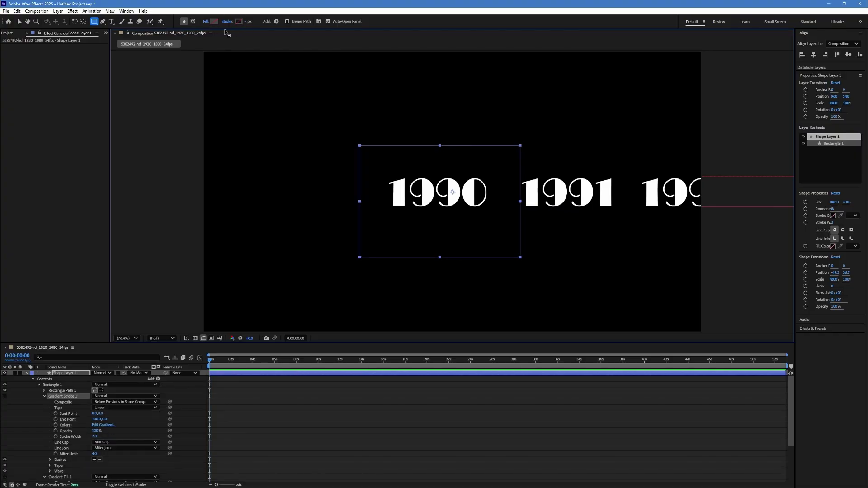
Draw a rectangular mask tightly around 1990 and give the shape a solid white fill
click(192, 21)
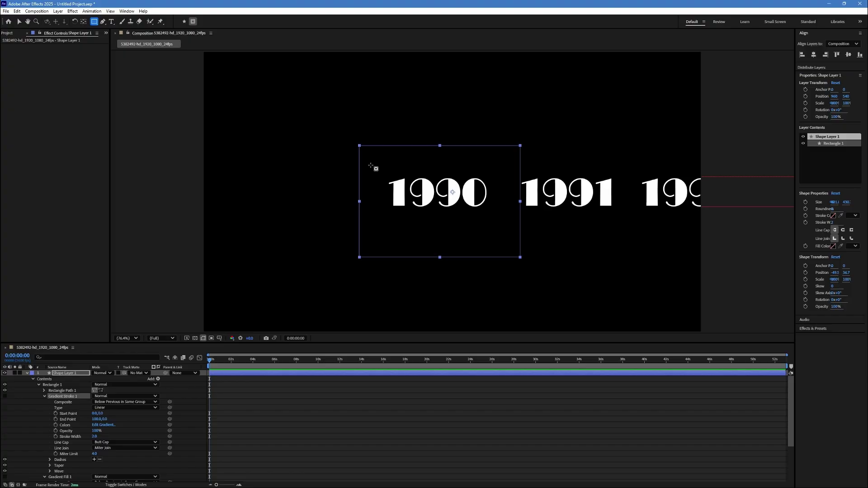
drag(378, 168, 501, 220)
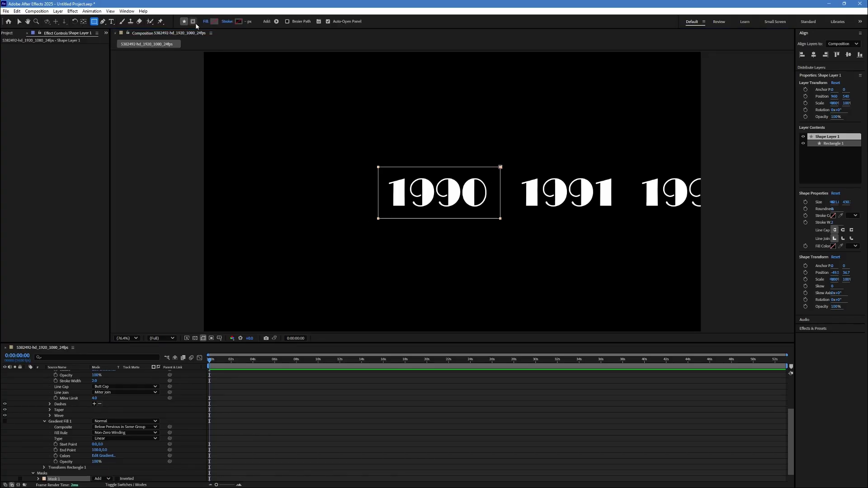
double_click(184, 22)
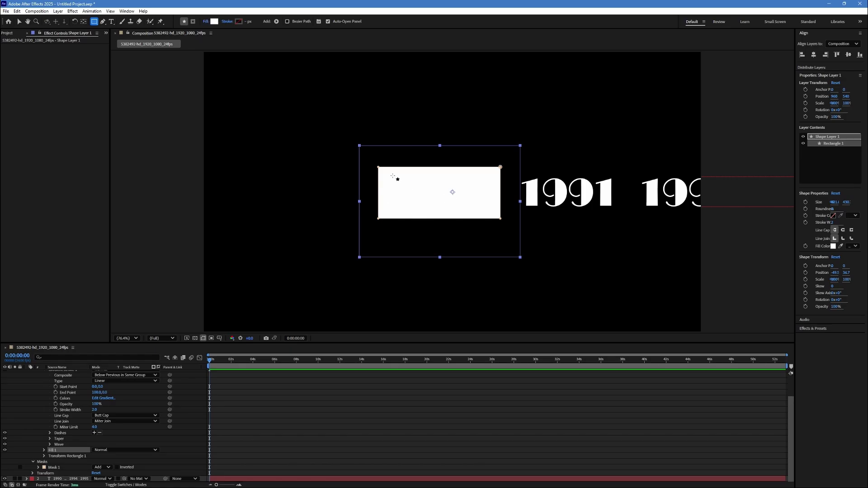
scroll(84, 387, up, 3)
Raise Mask 1's Mask Feather on Shape Layer 1 to about 87 pixels
click(35, 379)
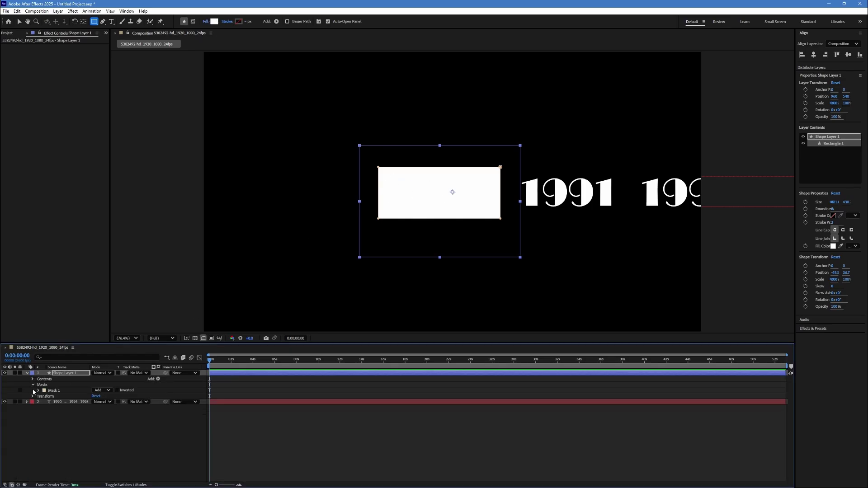
click(55, 391)
click(38, 392)
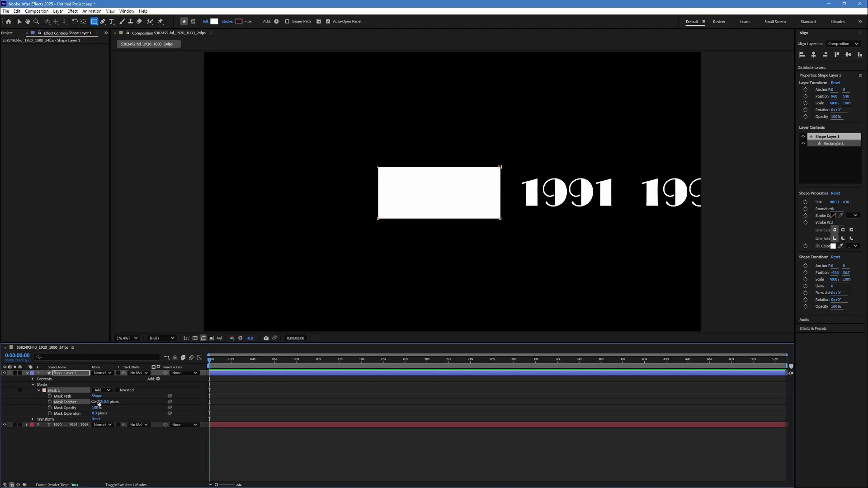
drag(100, 402, 108, 402)
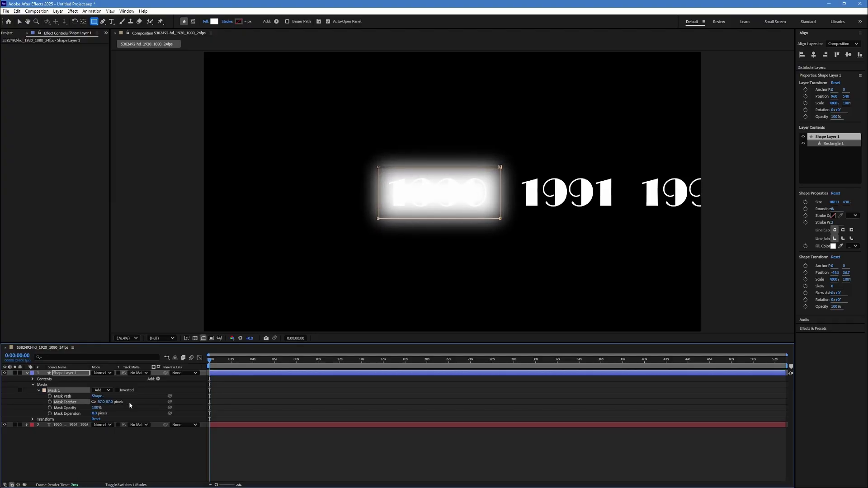
click(121, 374)
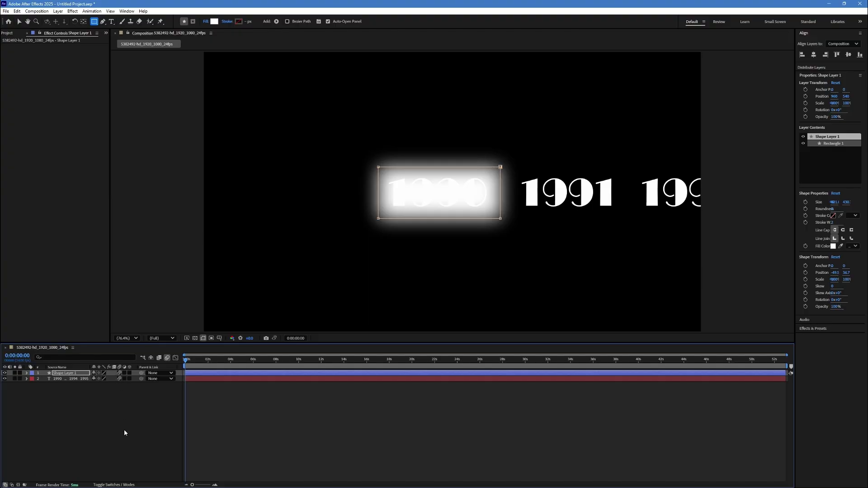
Set the years layer's Track Matte to 1. Shape Layer 1
click(114, 484)
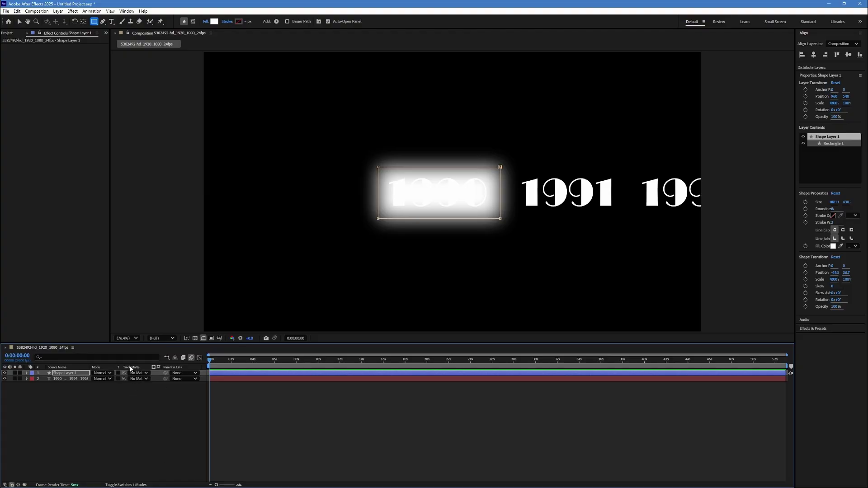
click(140, 379)
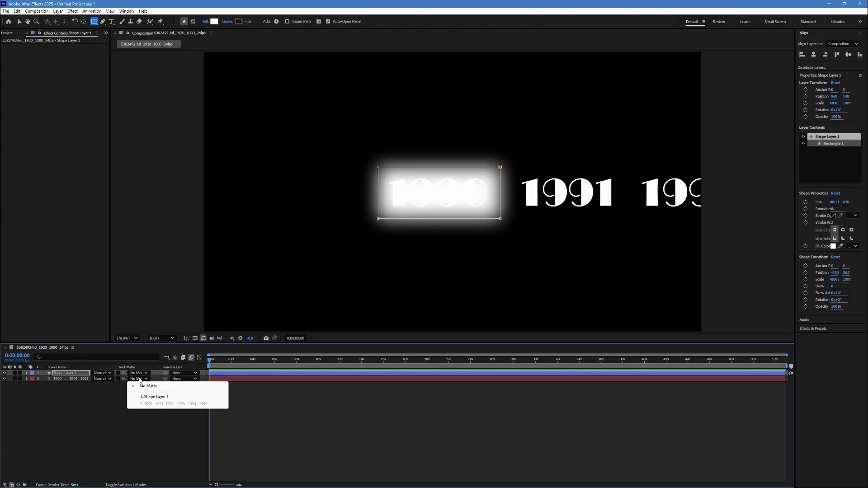
click(158, 397)
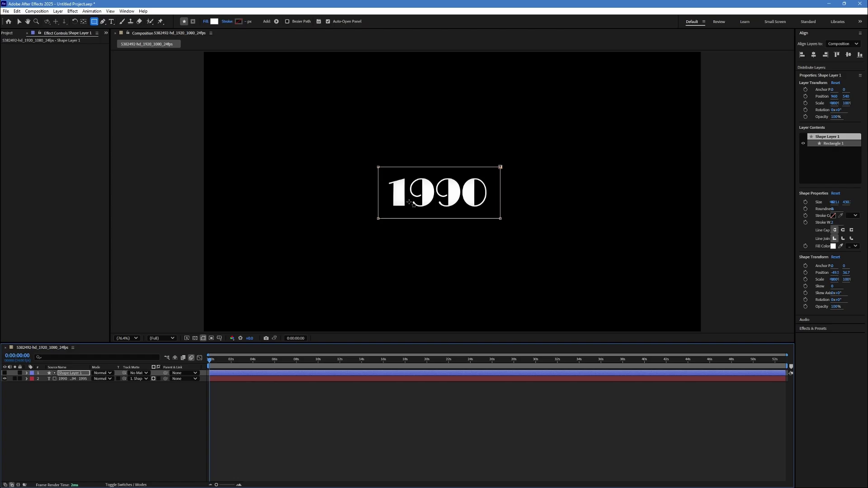
key(v)
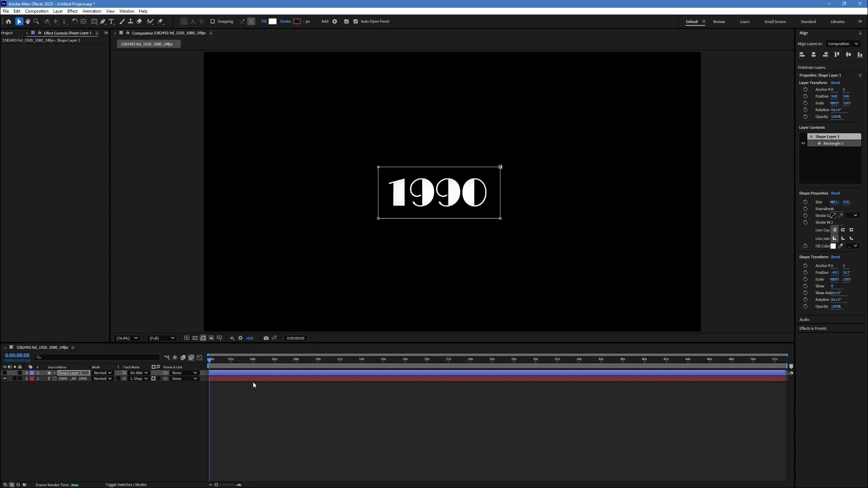
Move the playhead to 1:22 and reveal the years layer's Position property
click(267, 378)
click(267, 400)
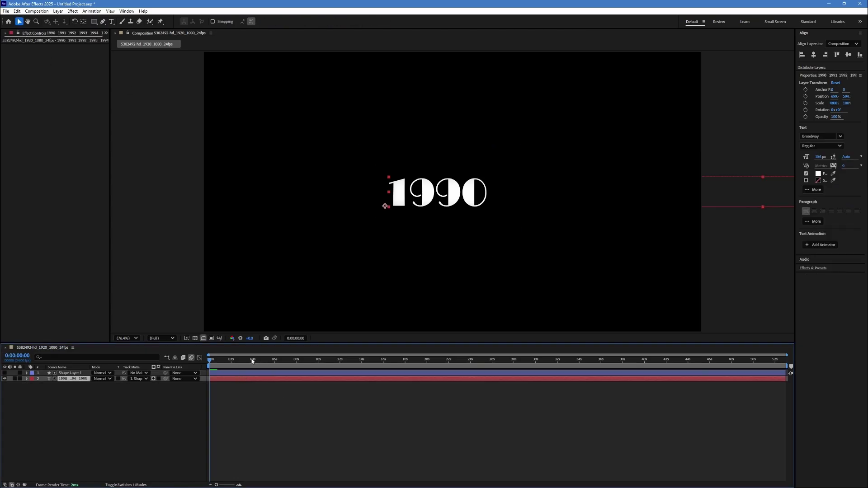
drag(253, 361, 231, 364)
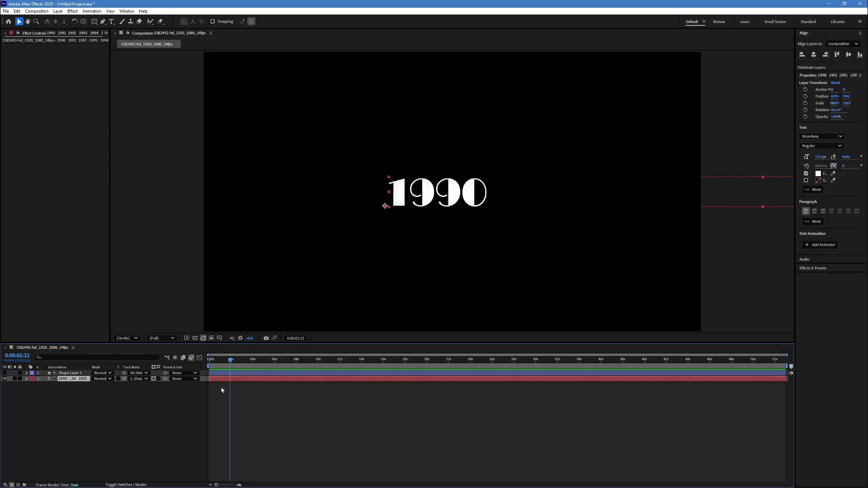
key(p)
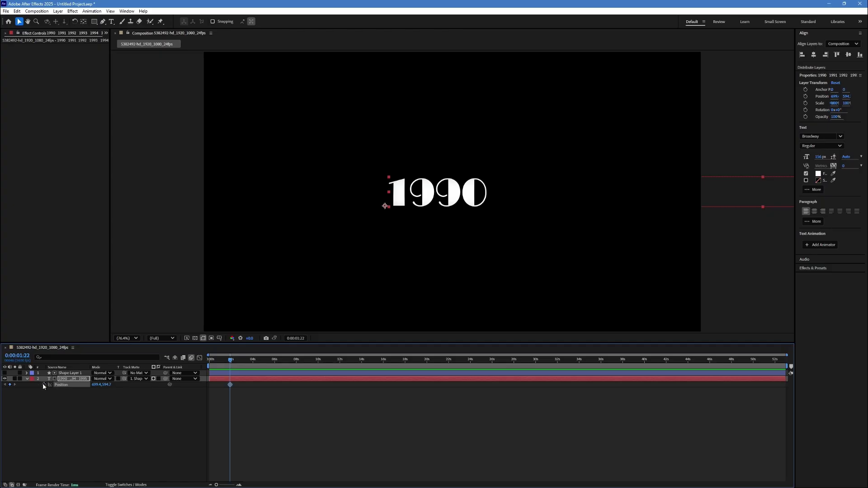
At 7:15, slide the years left so 1995 is centred, then Easy Ease both keyframes
drag(230, 362, 293, 371)
mouse_move(97, 384)
mouse_down()
mouse_move(20, 388)
mouse_move(56, 387)
mouse_up()
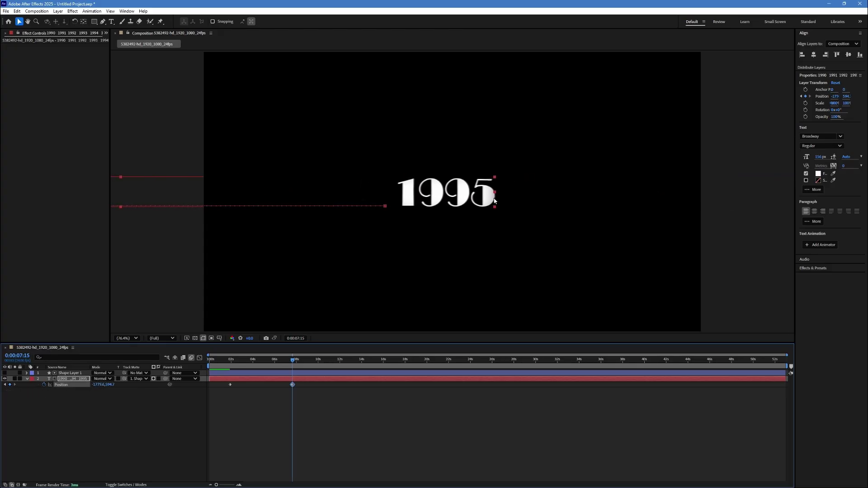
drag(302, 410, 228, 385)
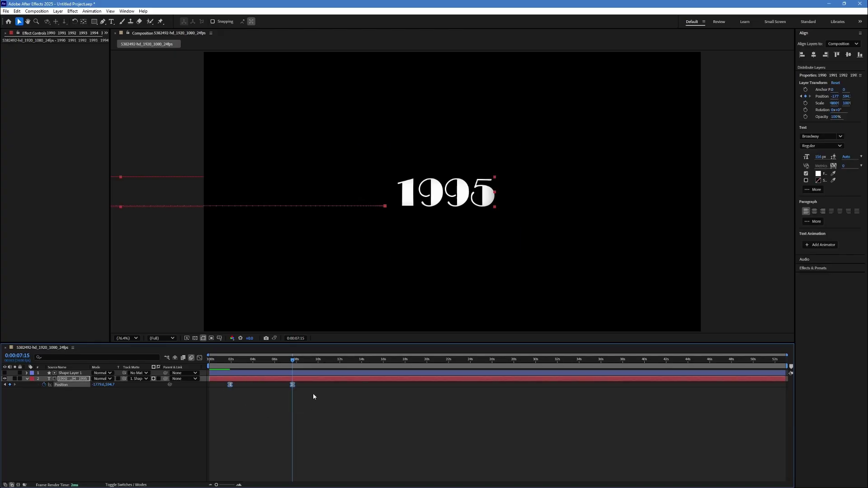
key(F9)
In the Graph Editor's speed graph, drag keyframe influence so speed peaks early near 1500 px/s
click(200, 358)
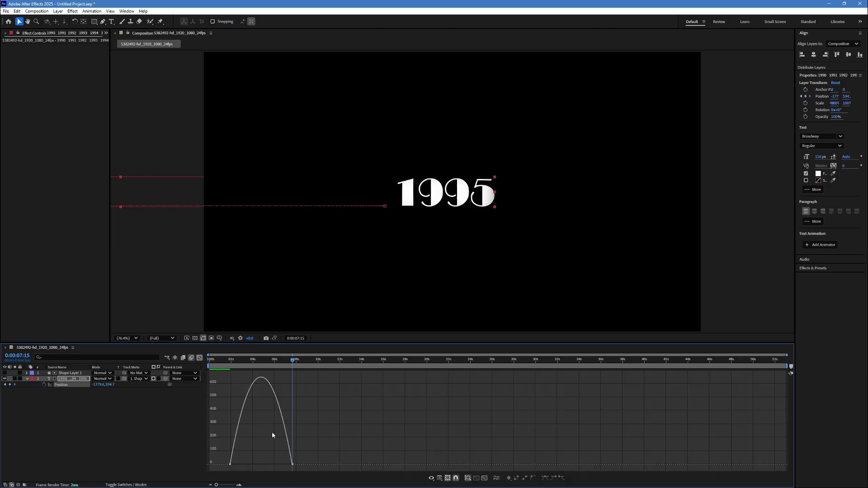
right_click(313, 415)
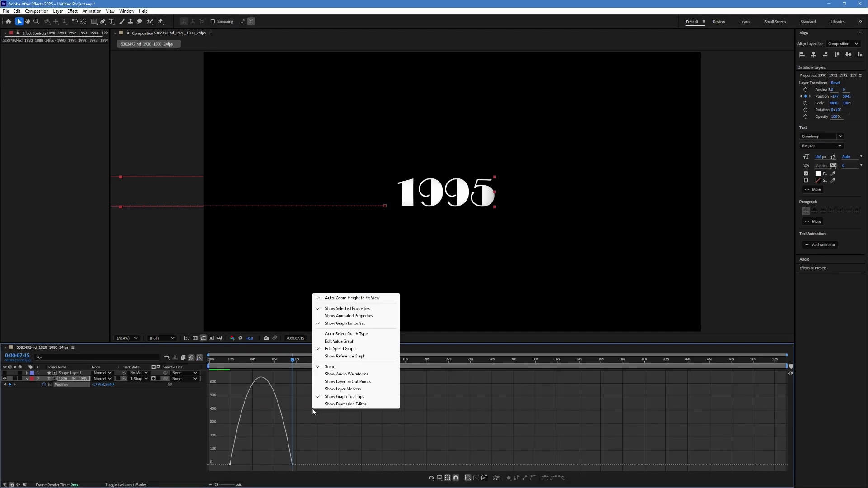
click(332, 349)
drag(302, 434, 227, 469)
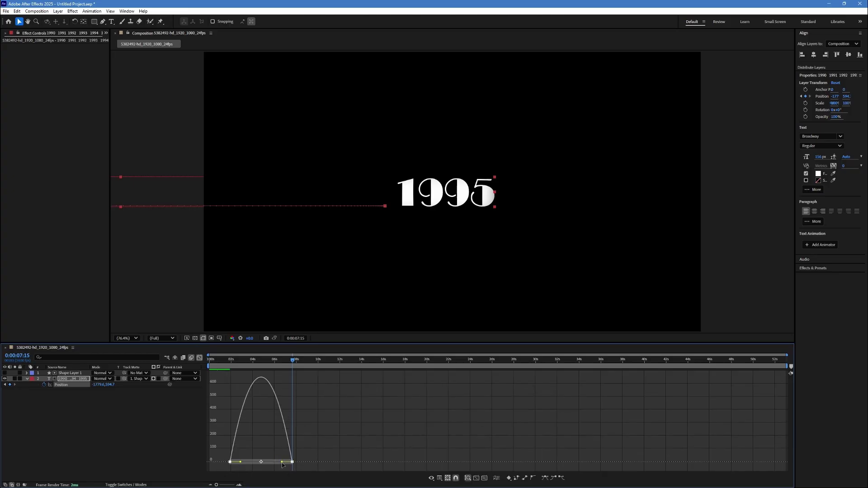
drag(284, 463, 247, 465)
drag(294, 361, 218, 360)
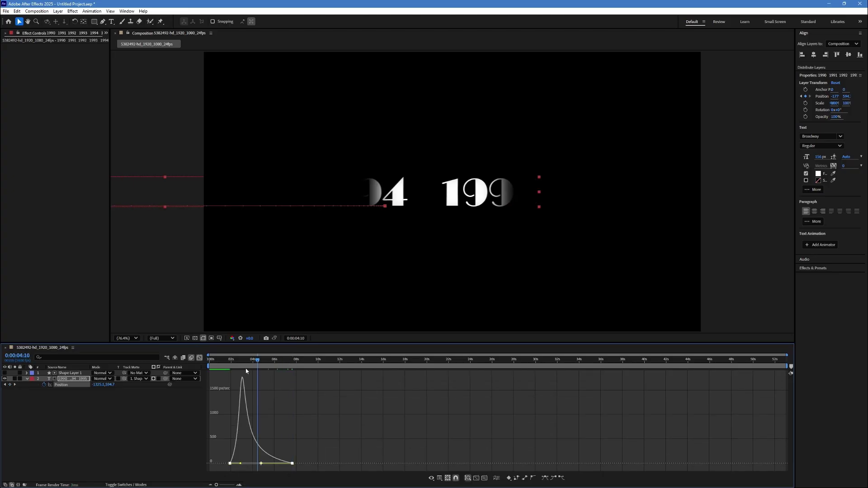
click(201, 358)
click(253, 411)
key(Home)
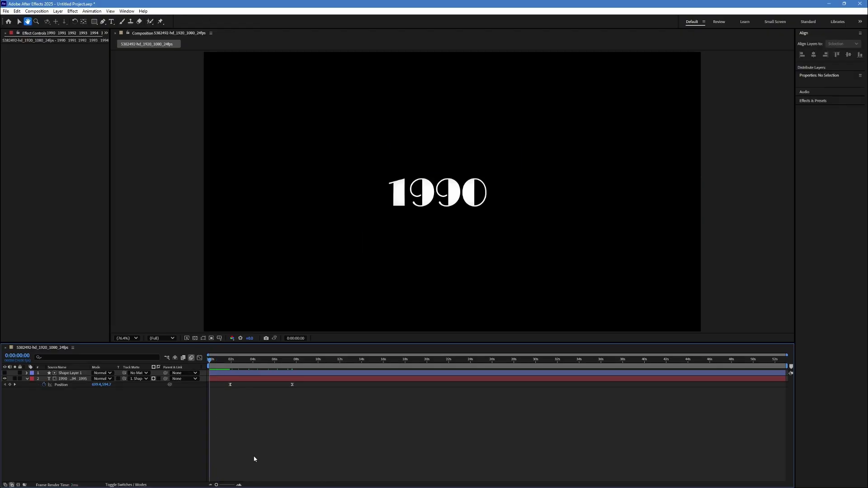